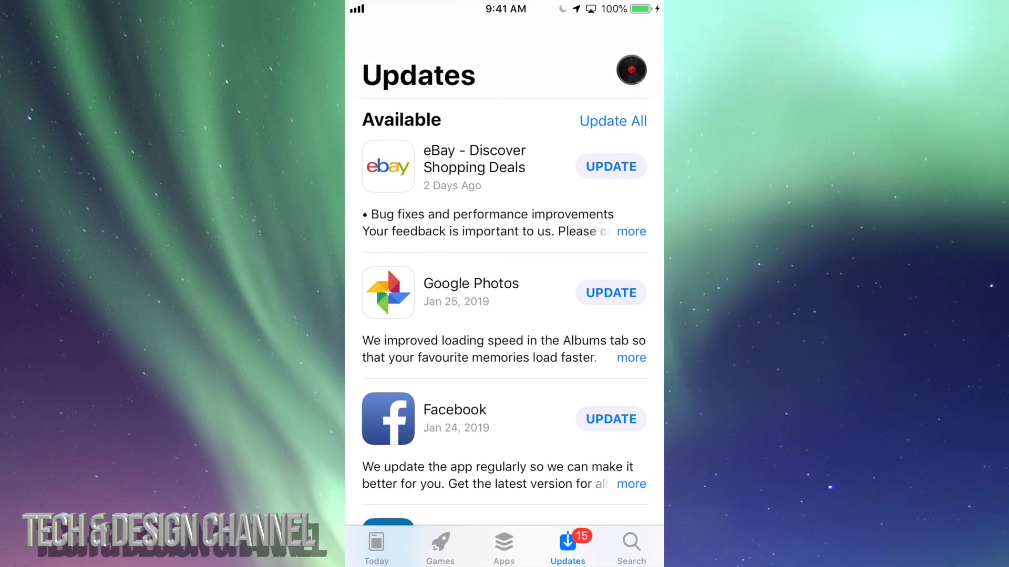
pyautogui.scroll(-7, 505, 295)
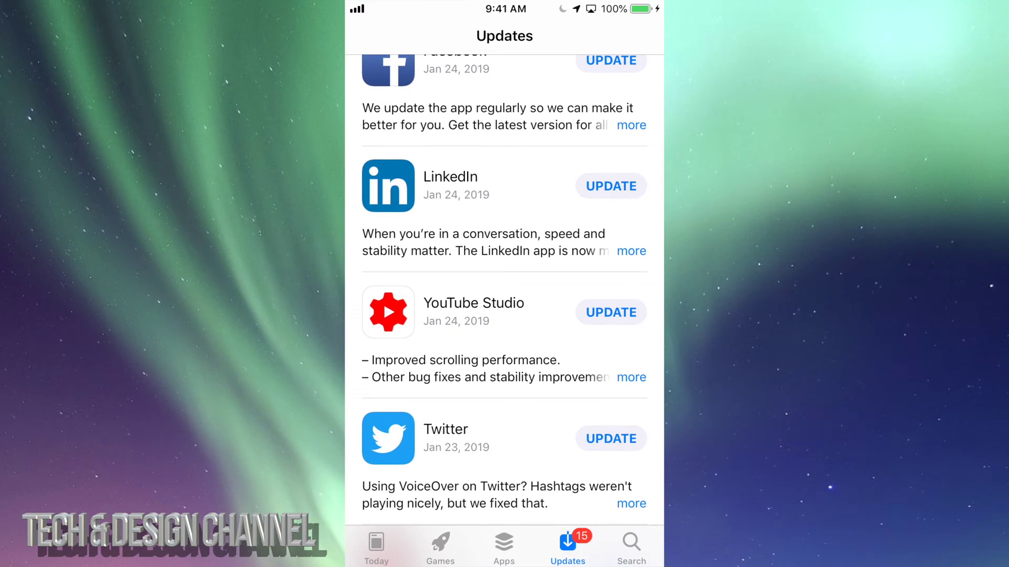
pyautogui.scroll(-4, 504, 294)
pyautogui.scroll(-5, 505, 294)
pyautogui.scroll(-2, 504, 295)
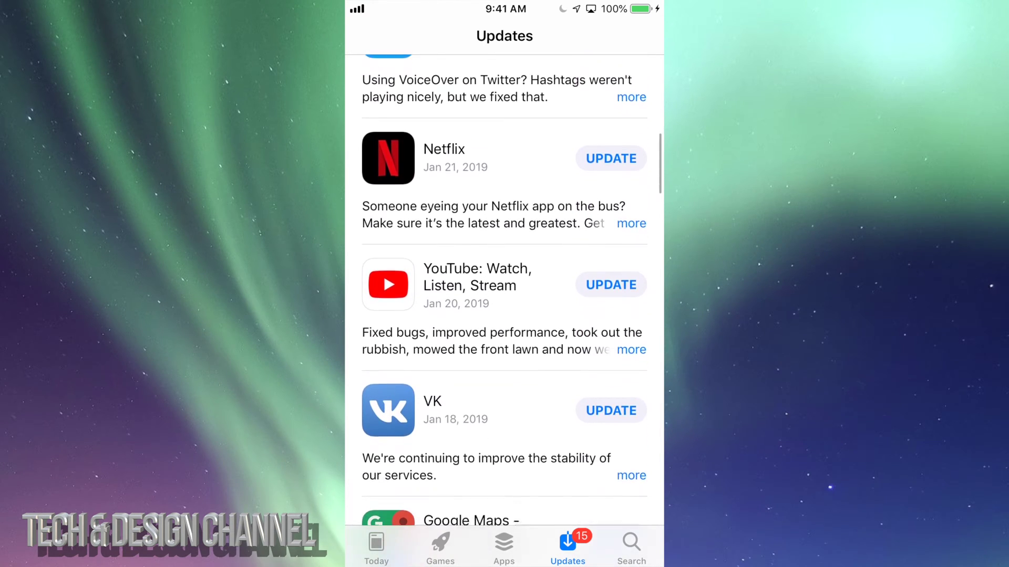
pyautogui.scroll(-2, 505, 294)
pyautogui.scroll(-1, 505, 295)
pyautogui.scroll(-1, 504, 294)
pyautogui.scroll(-3, 505, 294)
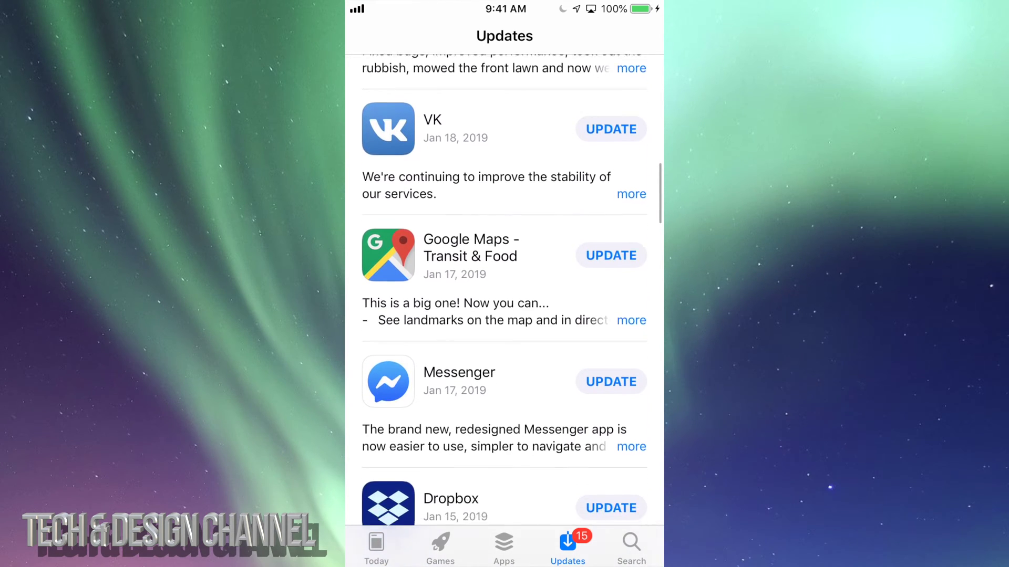
pyautogui.scroll(-2, 504, 294)
pyautogui.scroll(-2, 505, 294)
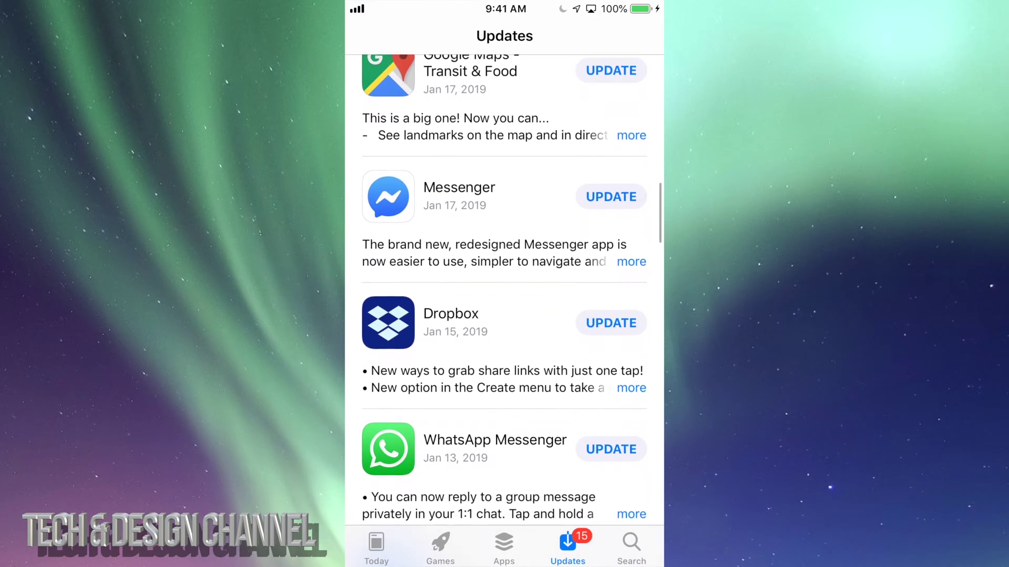
pyautogui.scroll(-1, 504, 294)
pyautogui.scroll(-1, 504, 294)
pyautogui.scroll(-3, 504, 294)
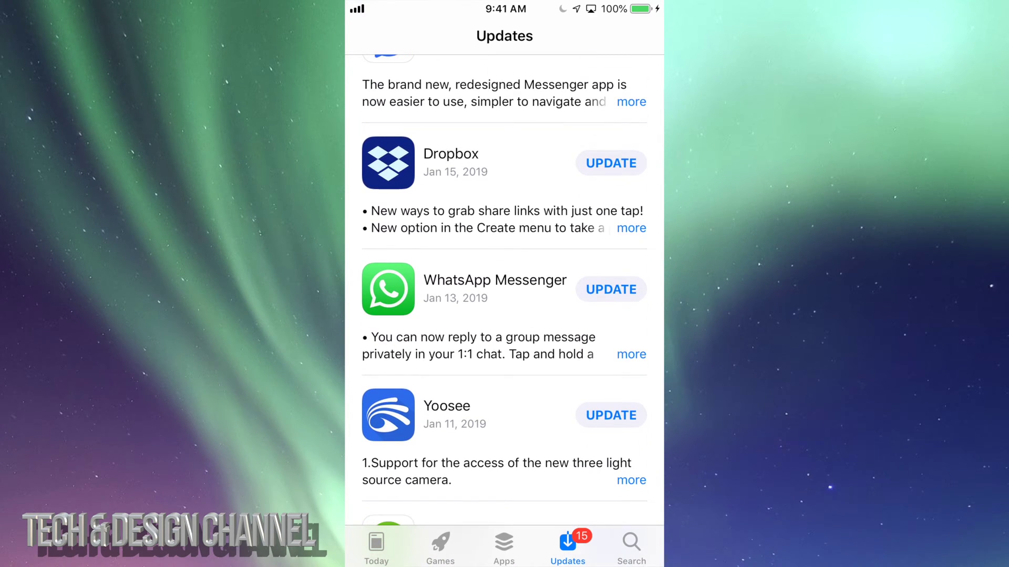
pyautogui.scroll(-2, 505, 295)
pyautogui.scroll(-2, 504, 294)
pyautogui.scroll(-1, 504, 295)
pyautogui.scroll(-1, 505, 295)
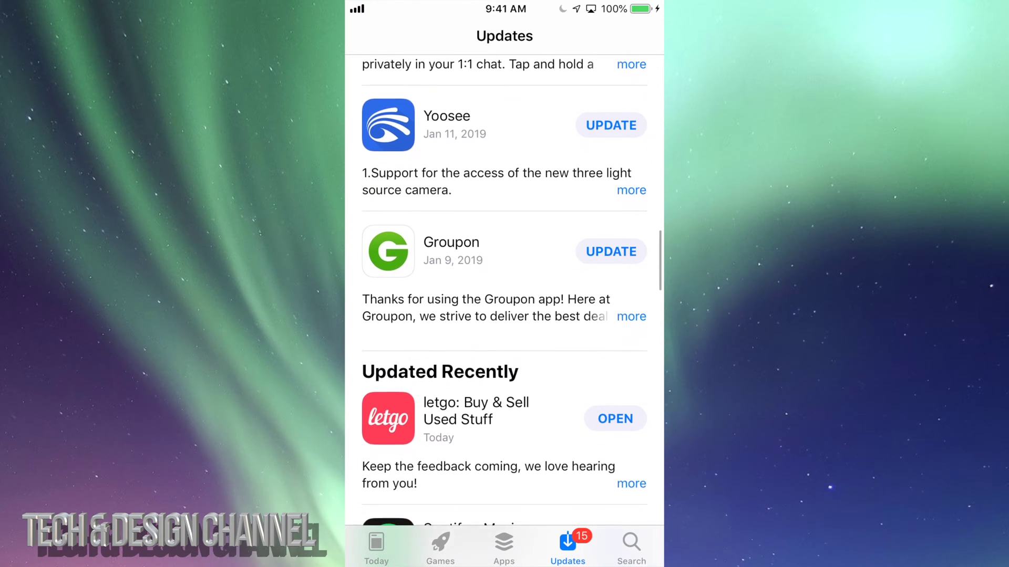
pyautogui.scroll(-1, 504, 294)
pyautogui.scroll(1, 504, 294)
pyautogui.scroll(1, 504, 294)
pyautogui.scroll(2, 504, 294)
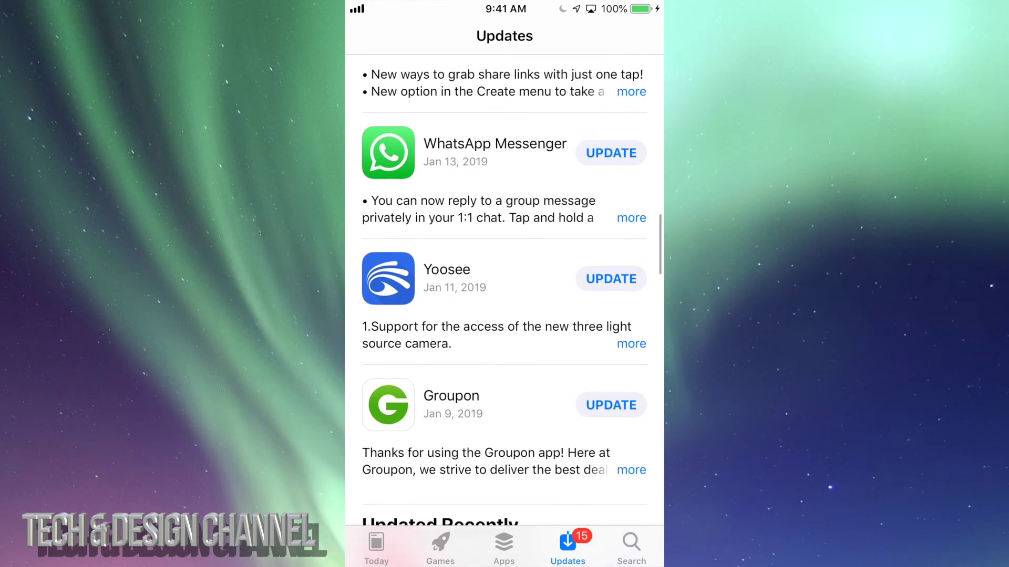
pyautogui.scroll(2, 505, 294)
pyautogui.scroll(4, 504, 294)
pyautogui.scroll(2, 504, 294)
pyautogui.scroll(2, 505, 294)
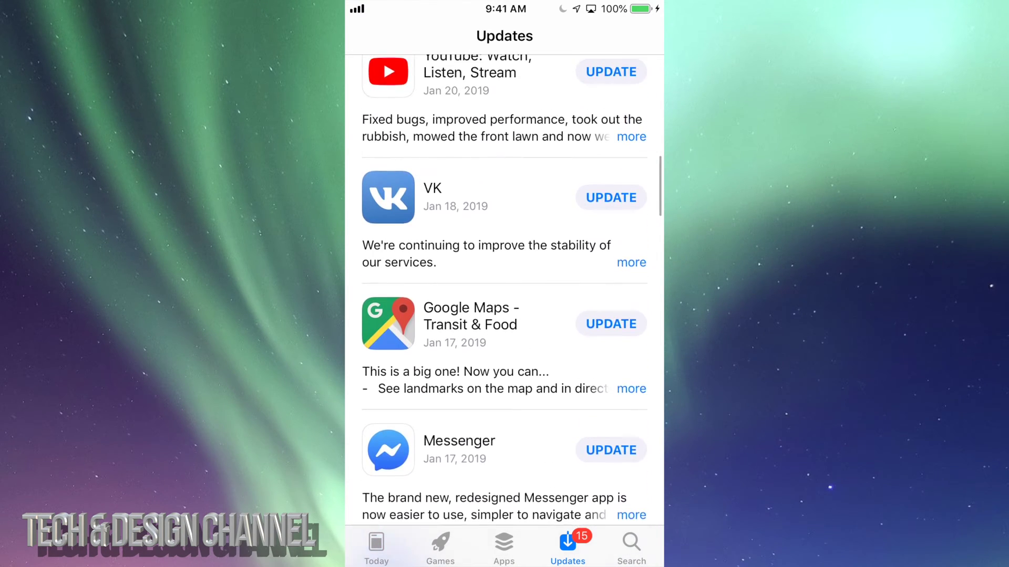
pyautogui.scroll(3, 504, 294)
pyautogui.scroll(4, 504, 294)
pyautogui.scroll(2, 505, 294)
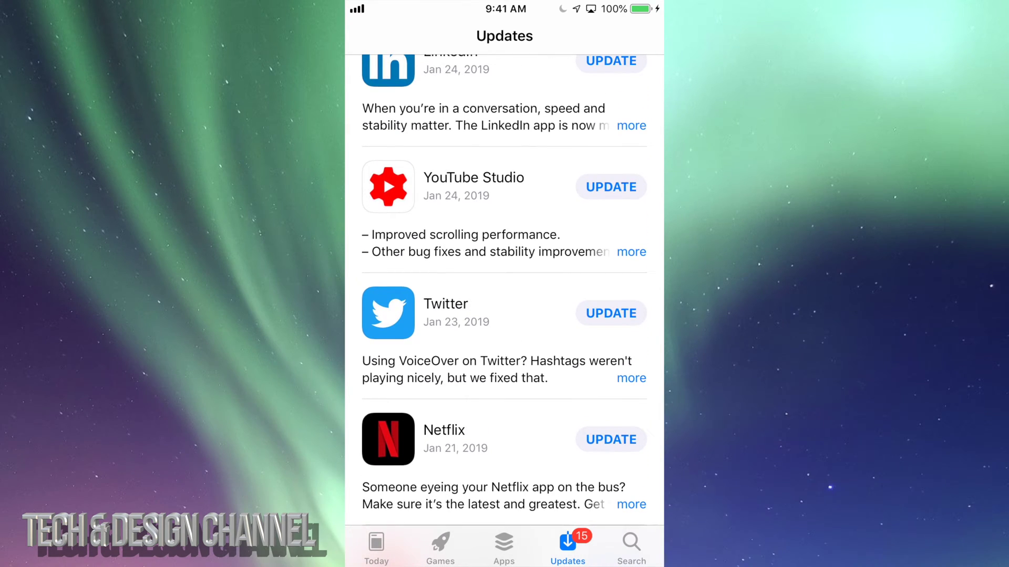
pyautogui.scroll(-2, 504, 295)
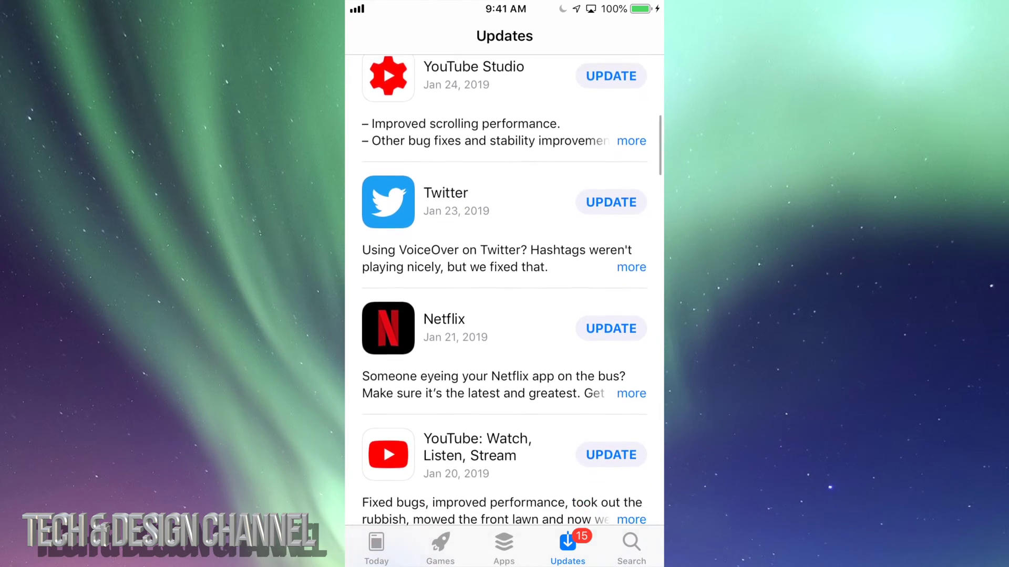
pyautogui.scroll(-3, 505, 294)
pyautogui.scroll(-2, 504, 294)
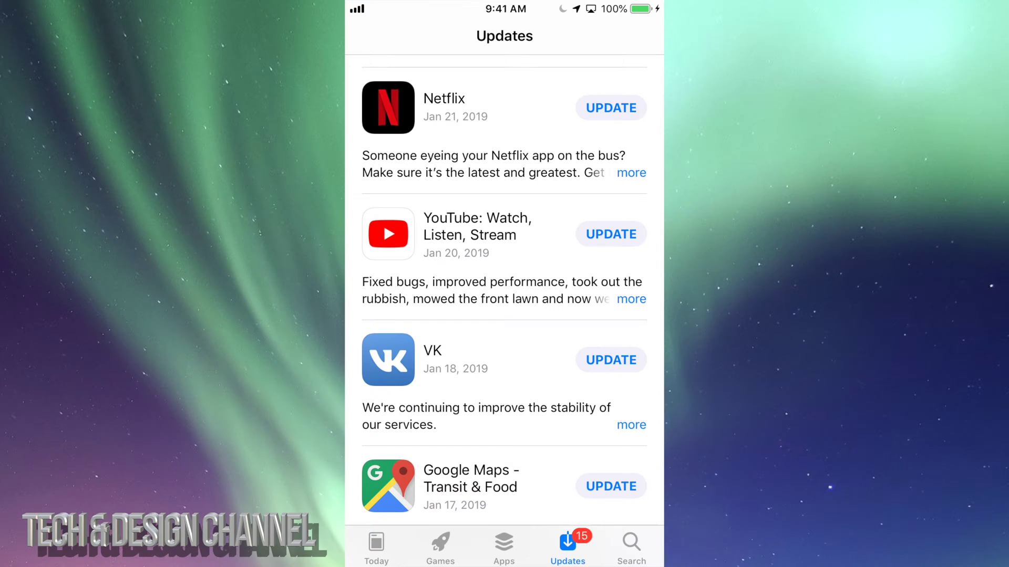
pyautogui.scroll(2, 504, 294)
pyautogui.scroll(1, 505, 295)
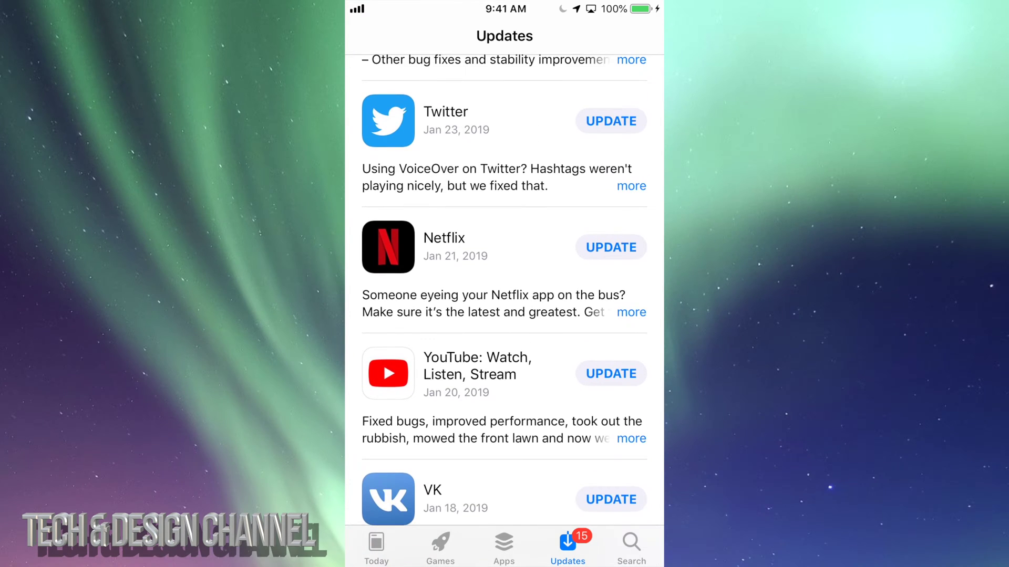
pyautogui.scroll(4, 504, 295)
pyautogui.scroll(3, 505, 295)
pyautogui.scroll(3, 504, 295)
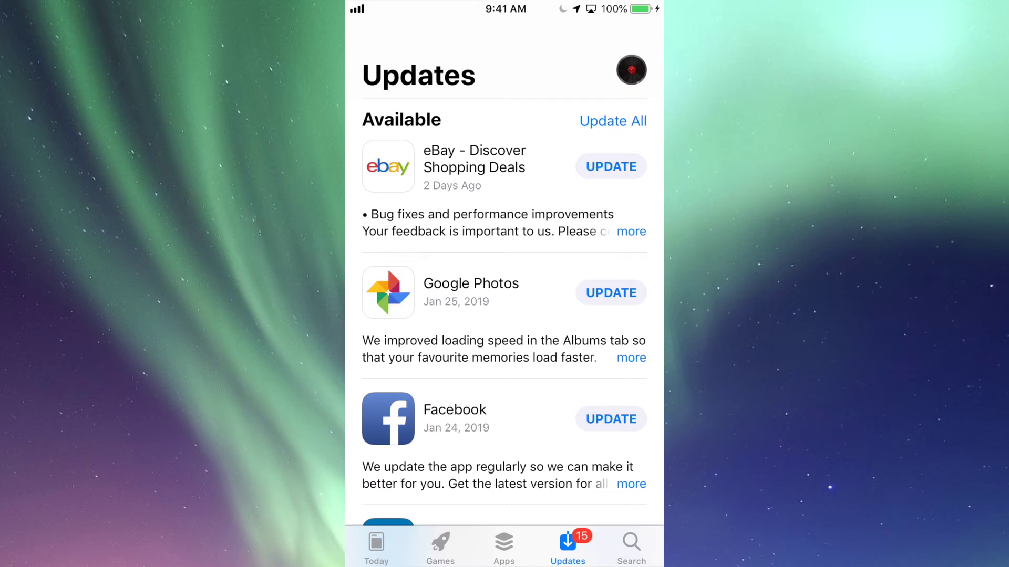
# Search the App Store for 'Facebook' and start the Facebook app's update
pyautogui.click(631, 547)
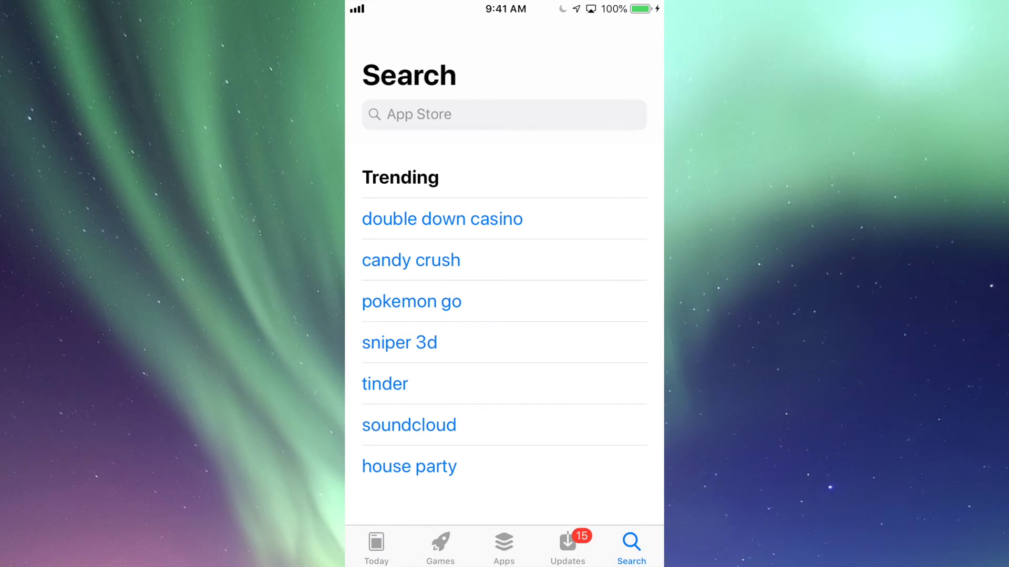
pyautogui.click(504, 114)
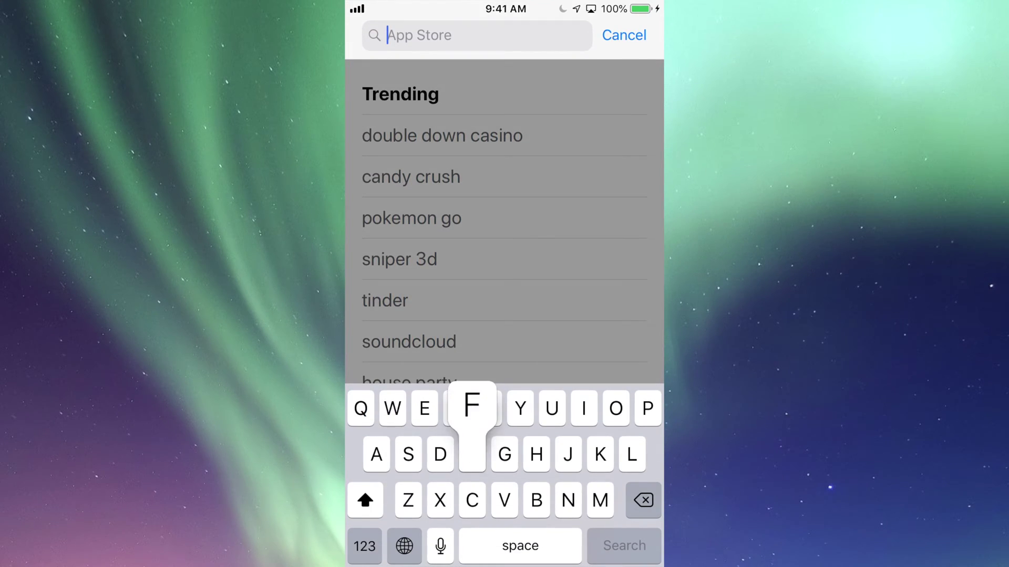
pyautogui.write('Facebook')
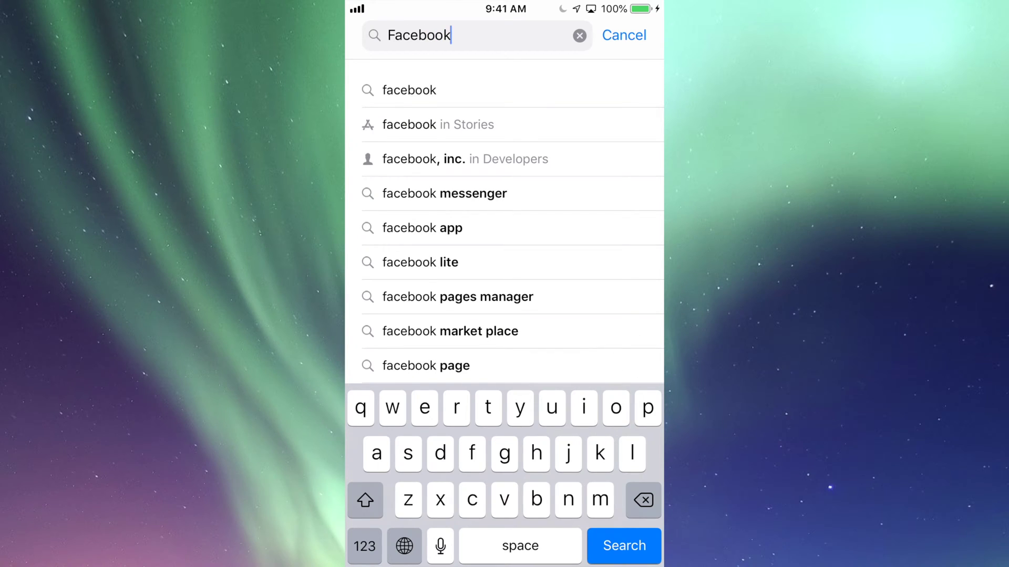
pyautogui.press('Return')
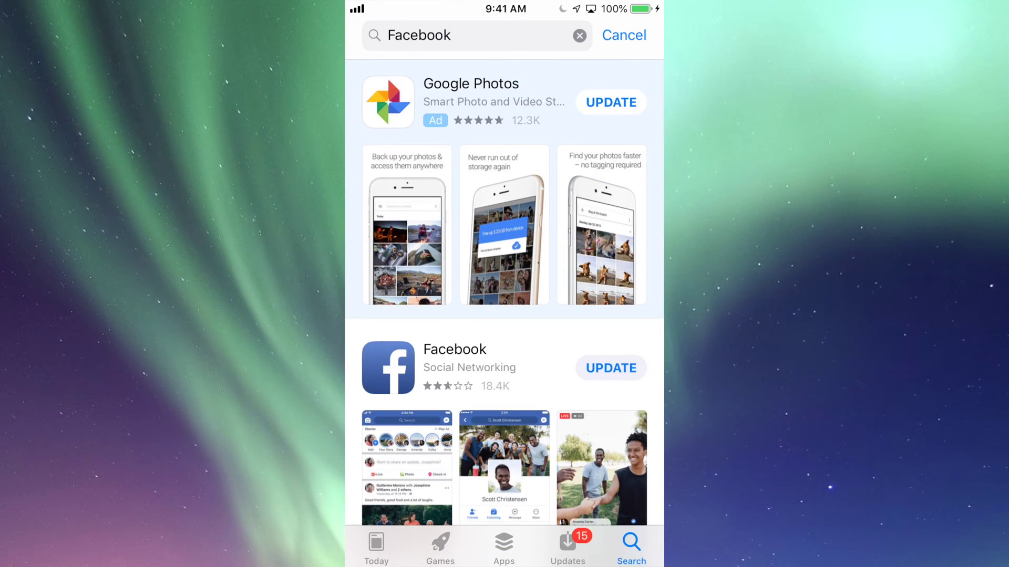
pyautogui.scroll(-5, 504, 294)
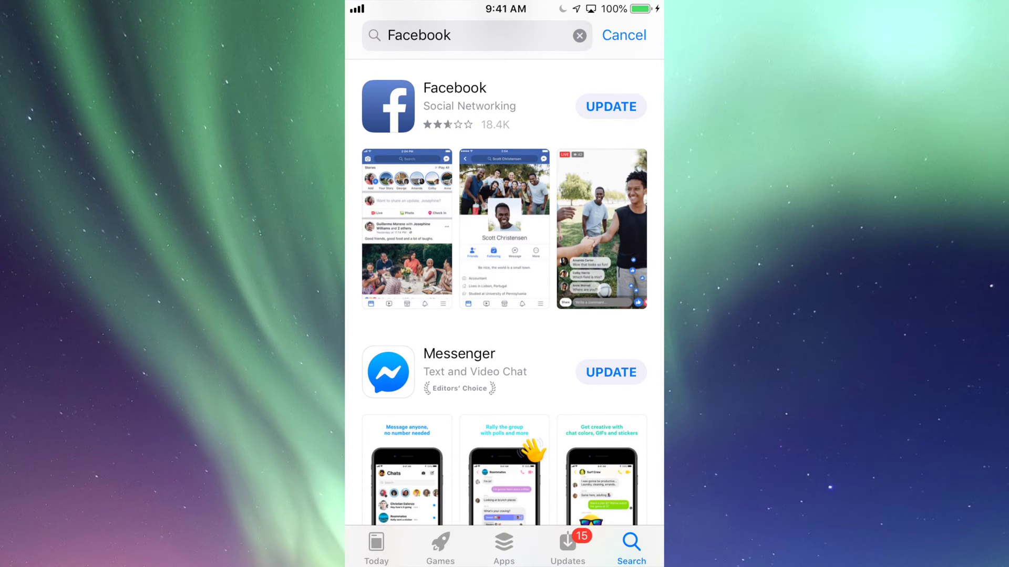
pyautogui.click(611, 107)
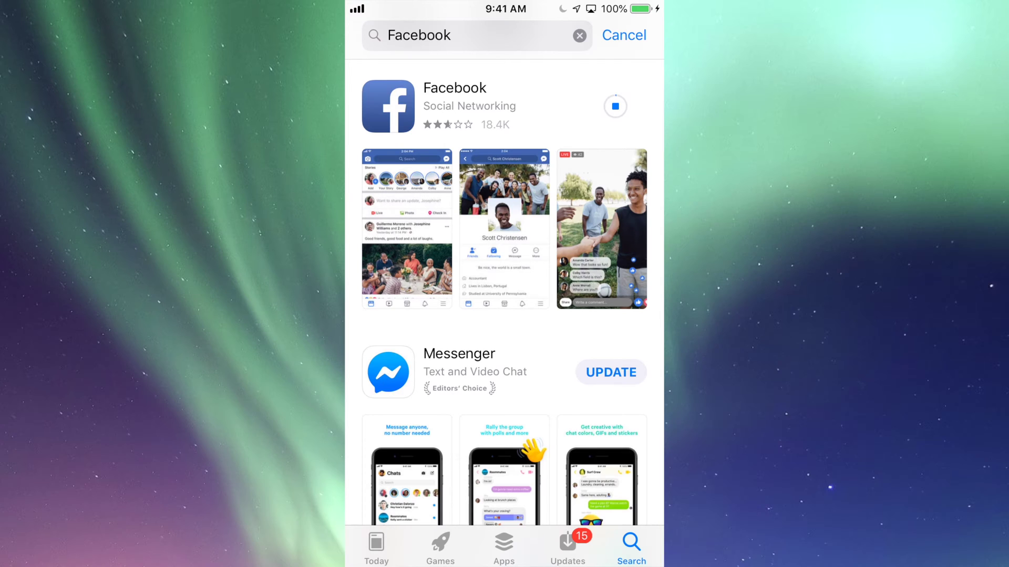
# Replace the search with 'Ebay' and start the eBay app's update
pyautogui.click(579, 35)
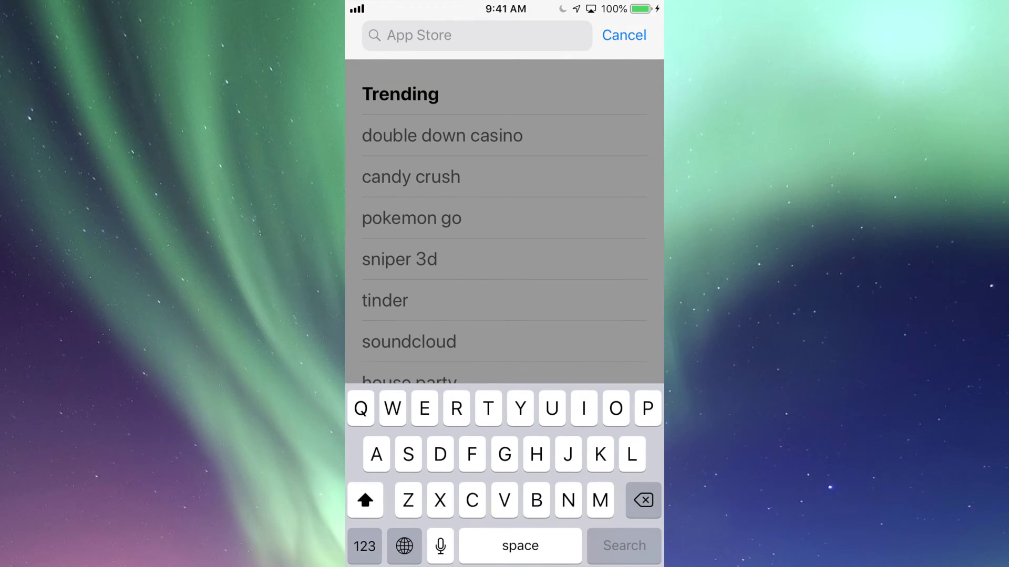
pyautogui.write('Ebay')
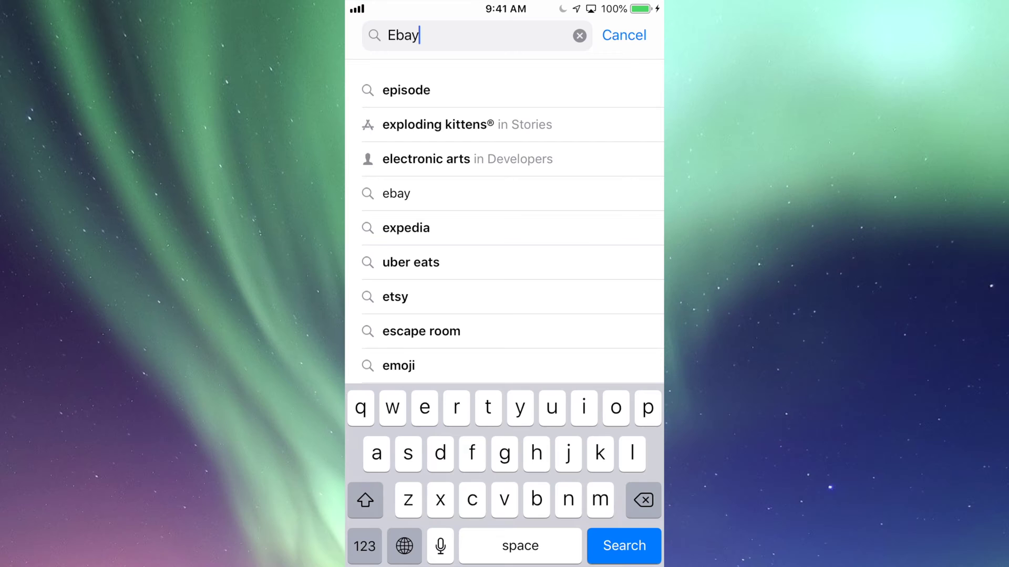
pyautogui.press('Return')
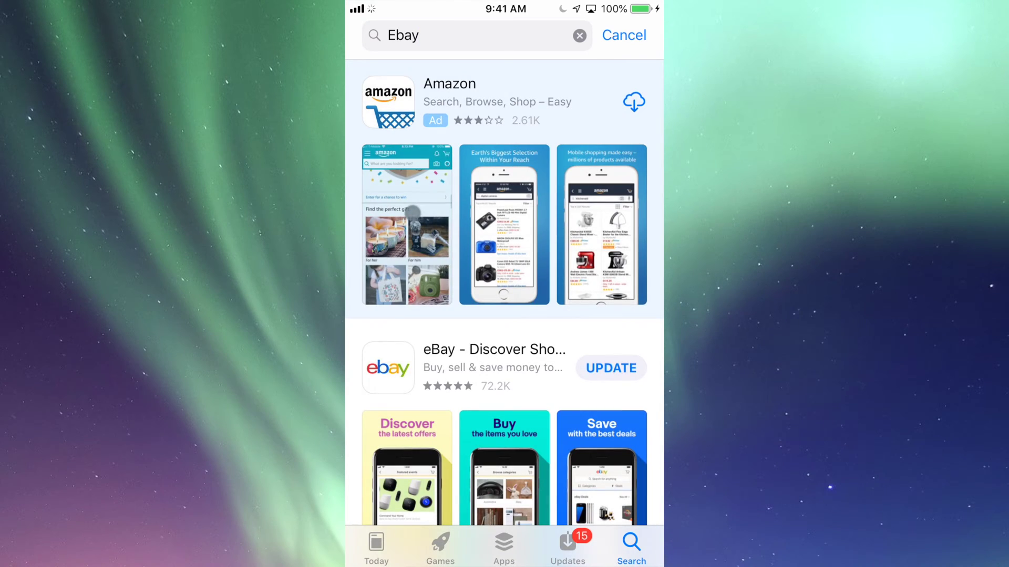
pyautogui.scroll(-3, 504, 316)
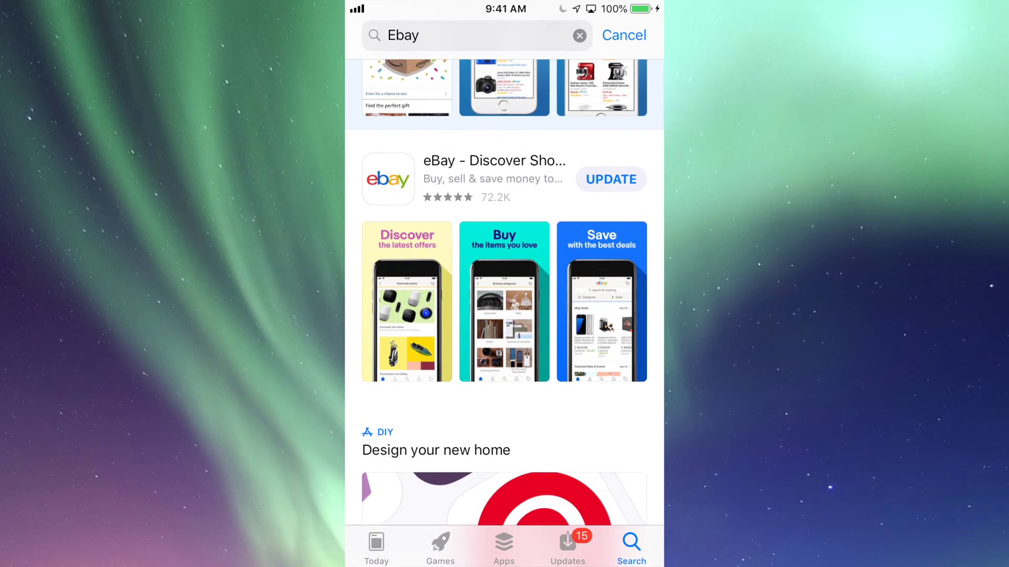
pyautogui.click(611, 179)
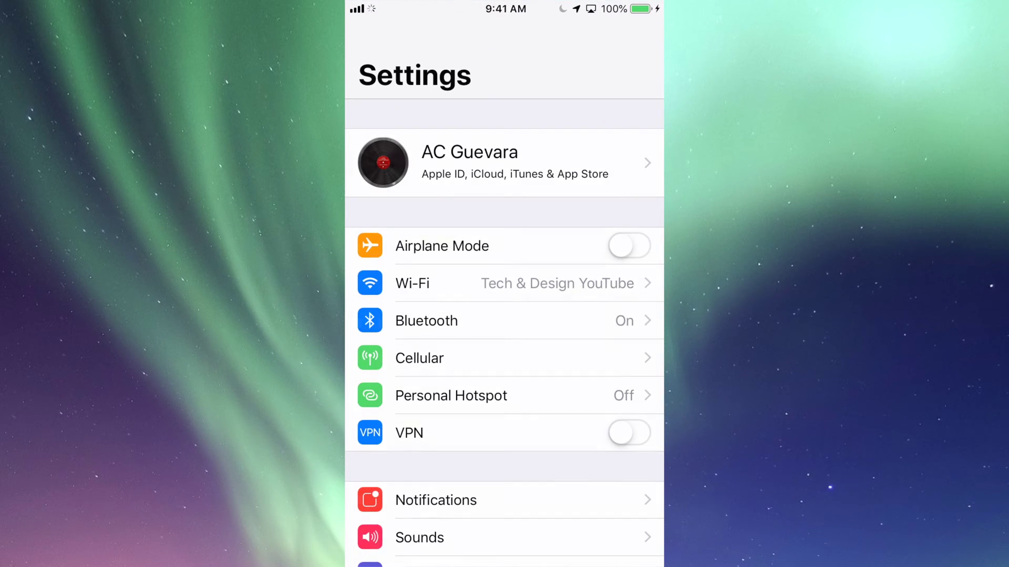
# Check General > Software Update shows iOS 12.1.3 up to date, then return home
pyautogui.scroll(-5, 504, 310)
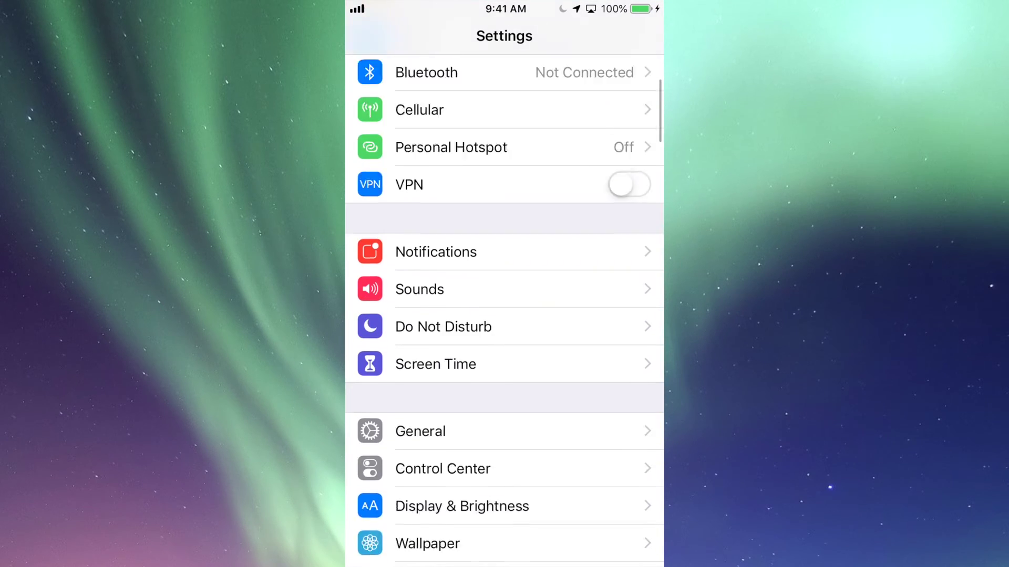
pyautogui.click(420, 318)
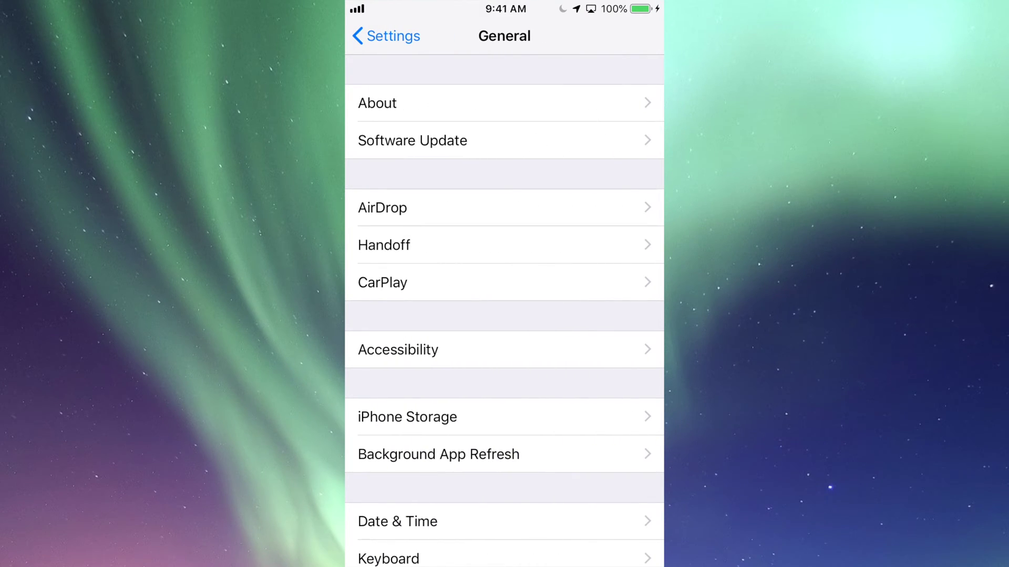
pyautogui.click(412, 140)
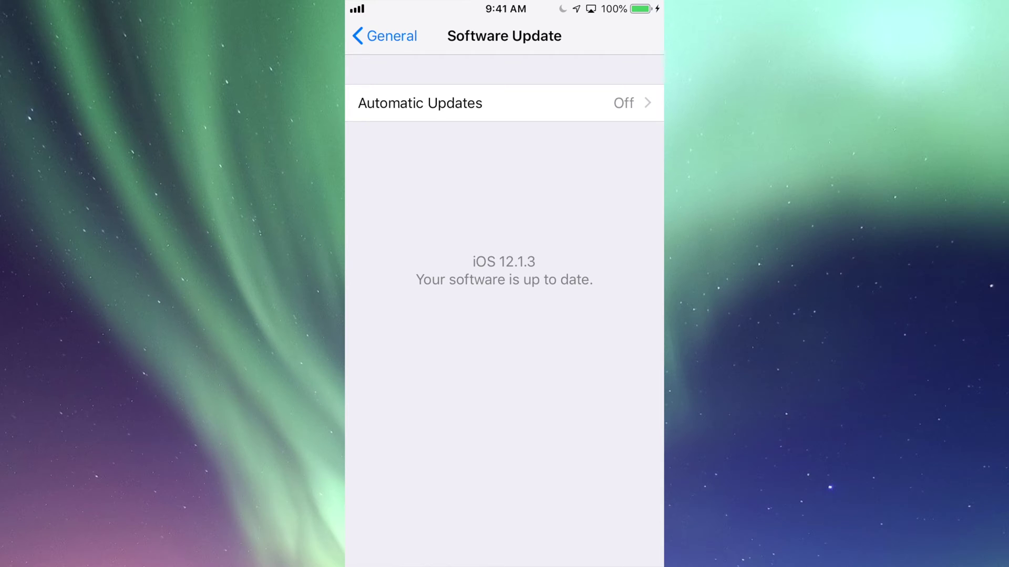
pyautogui.scroll(-2, 504, 210)
pyautogui.scroll(-2, 505, 210)
pyautogui.scroll(-2, 504, 210)
pyautogui.scroll(-2, 504, 210)
pyautogui.press('Home')
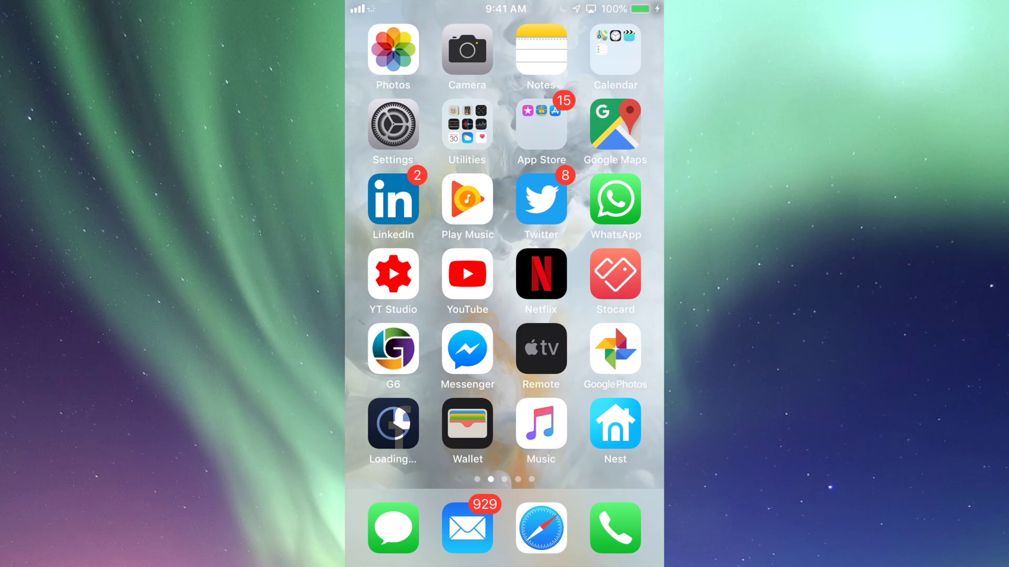
# Launch App Store from its home-screen folder and show the Updates list
pyautogui.moveTo(604, 284); pyautogui.dragTo(410, 284)
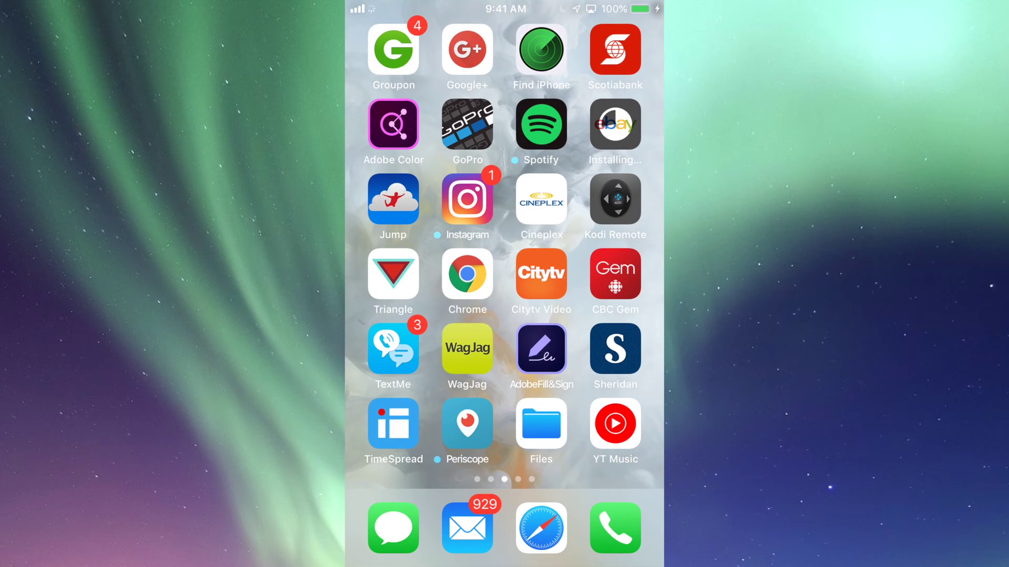
pyautogui.moveTo(410, 284); pyautogui.dragTo(604, 284)
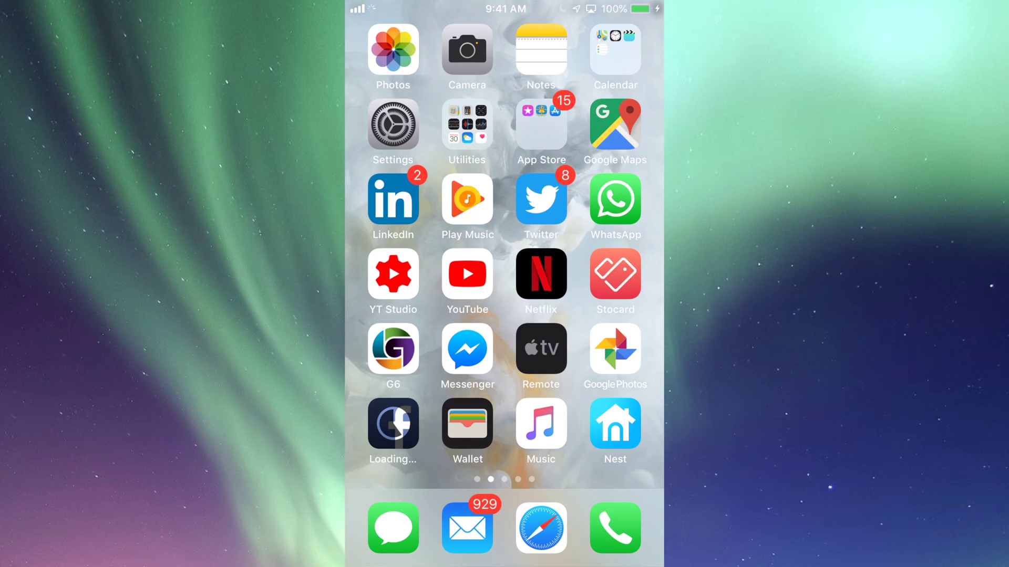
pyautogui.moveTo(604, 284)
pyautogui.mouseDown()
pyautogui.moveTo(409, 283)
pyautogui.moveTo(604, 283)
pyautogui.mouseUp()
pyautogui.click(541, 124)
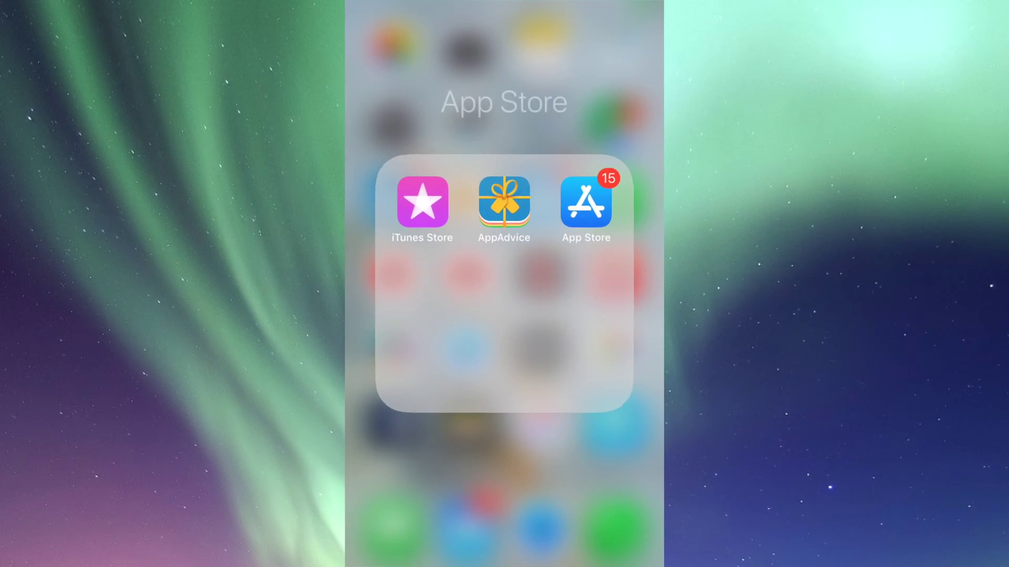
pyautogui.click(590, 202)
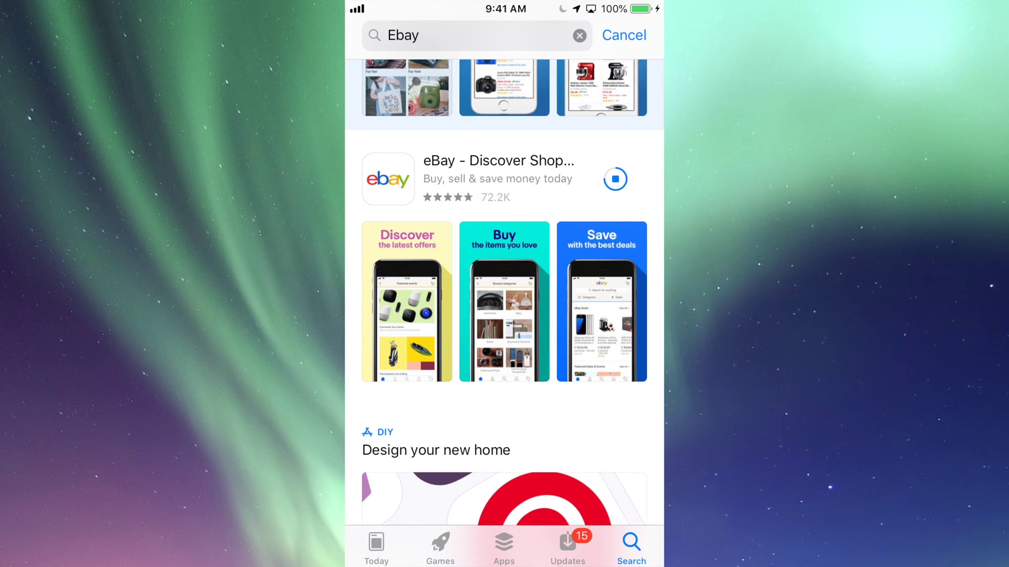
pyautogui.click(567, 547)
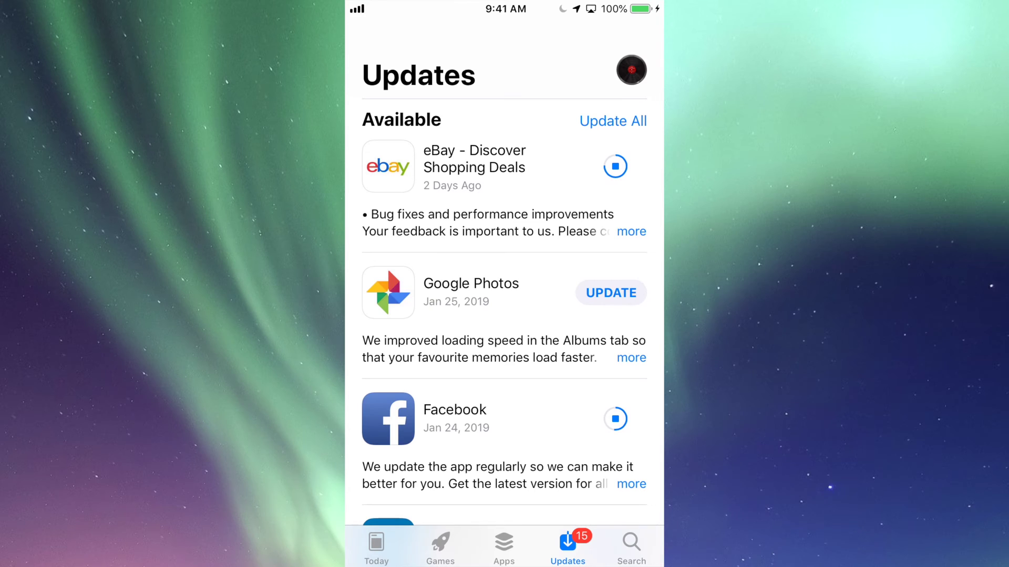
# Start updates for Google Photos, LinkedIn, YouTube Studio, Twitter and Netflix
pyautogui.scroll(-2, 505, 316)
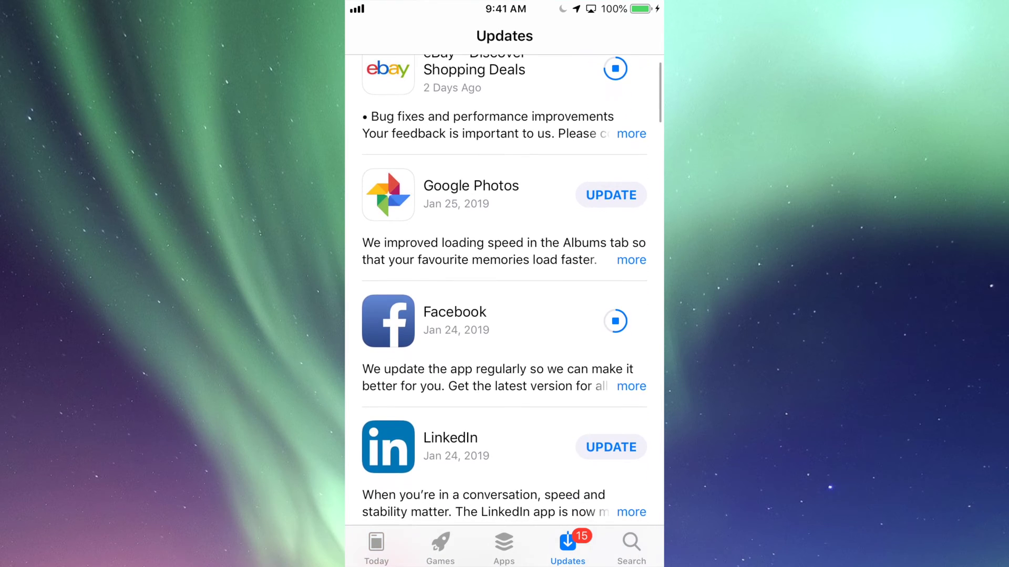
pyautogui.click(611, 195)
pyautogui.scroll(-5, 504, 289)
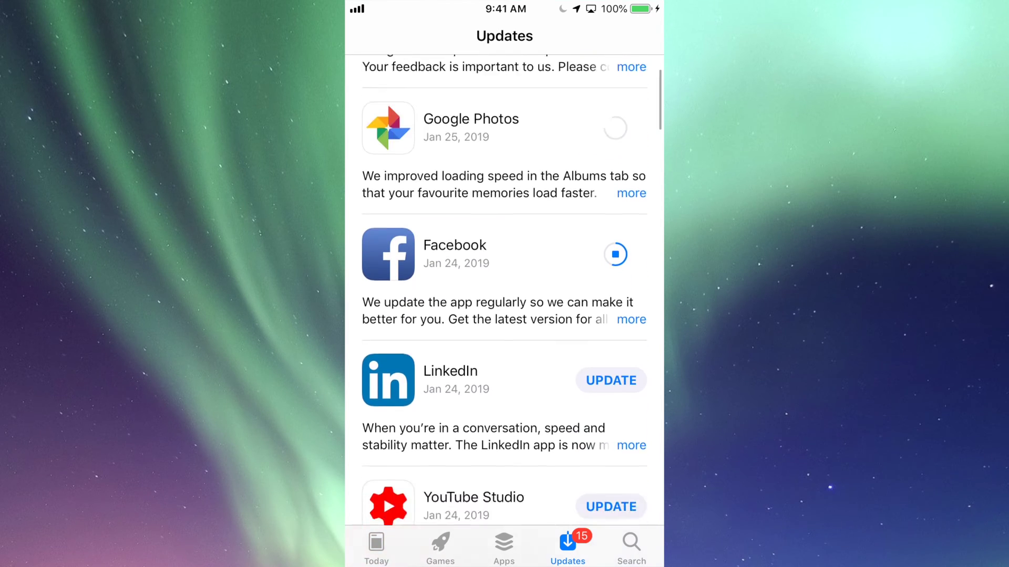
pyautogui.click(611, 203)
pyautogui.click(611, 329)
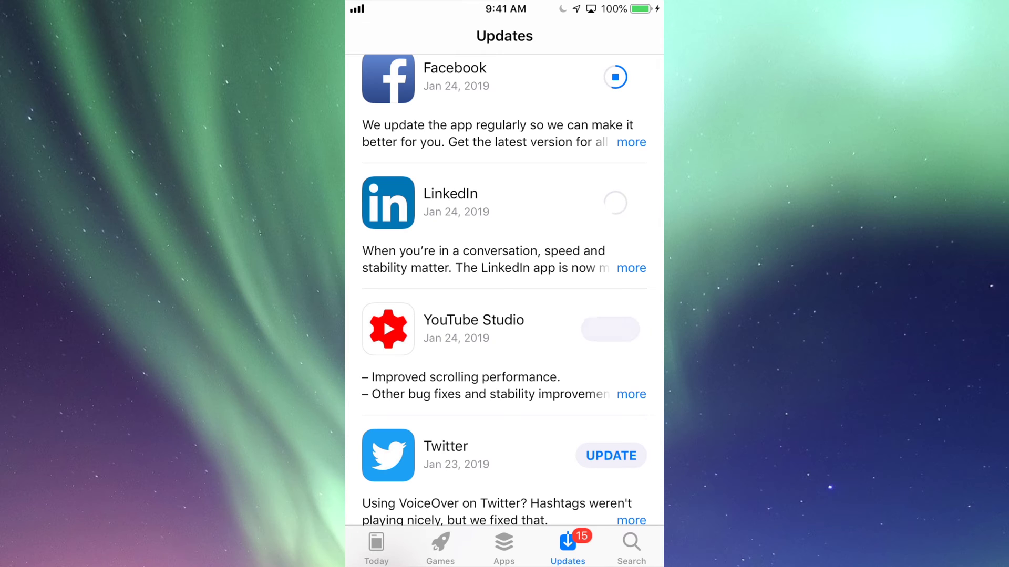
pyautogui.scroll(-5, 504, 315)
pyautogui.click(611, 219)
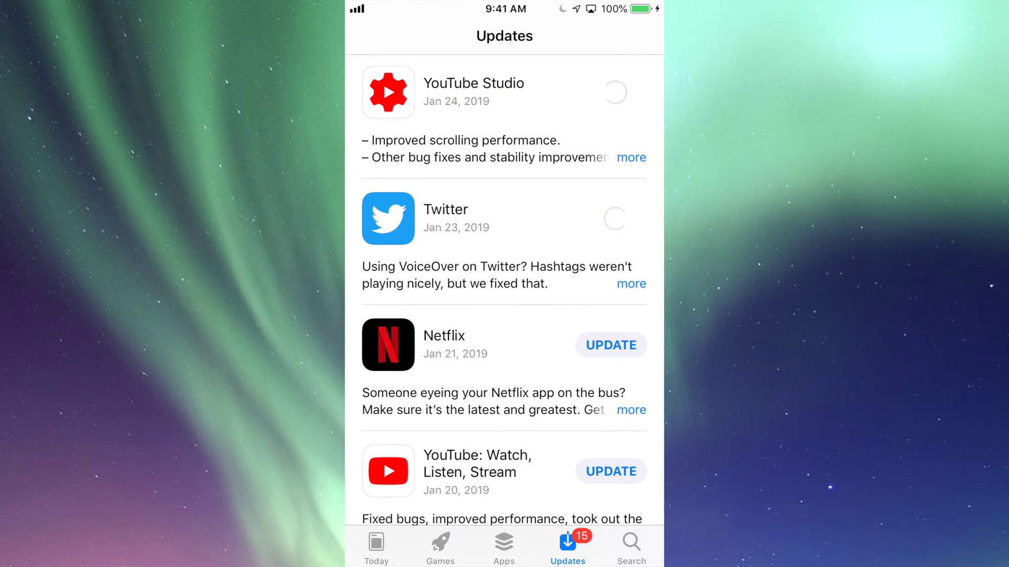
pyautogui.click(611, 346)
# Start updates for YouTube, VK, Google Maps and Messenger
pyautogui.scroll(-2, 504, 315)
pyautogui.scroll(-2, 504, 289)
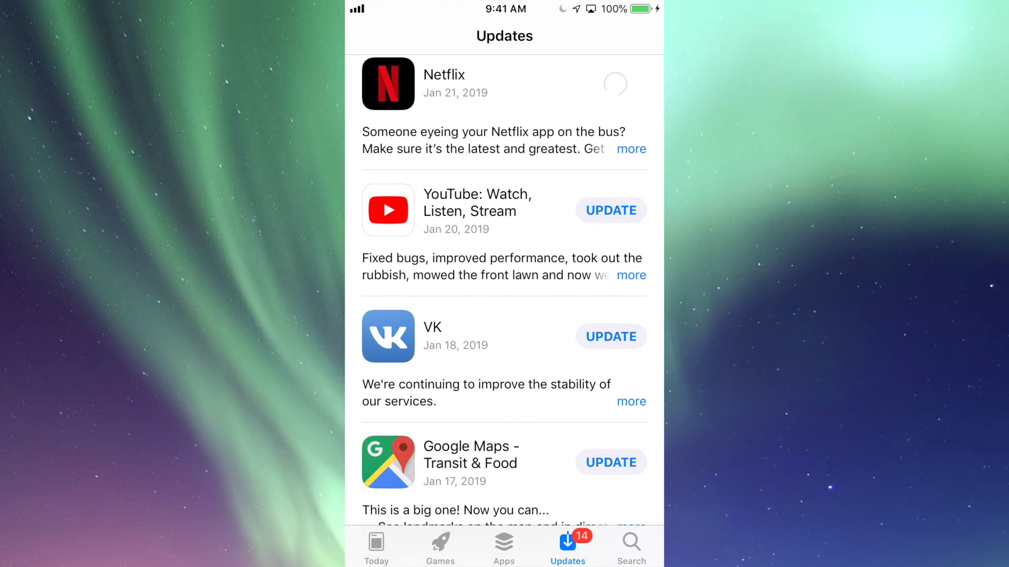
pyautogui.click(611, 211)
pyautogui.scroll(-3, 504, 315)
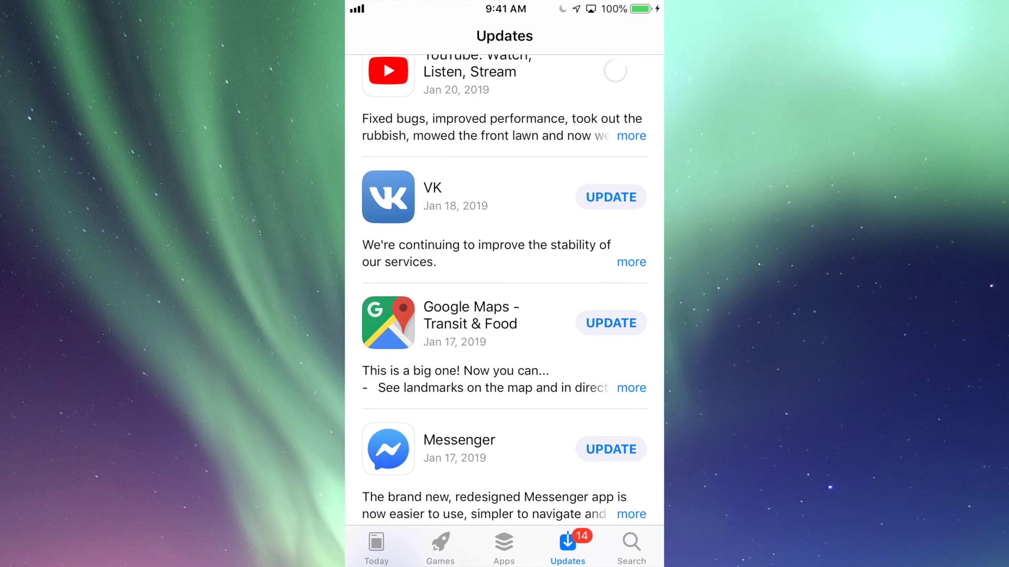
pyautogui.click(611, 197)
pyautogui.click(611, 323)
pyautogui.scroll(-4, 505, 289)
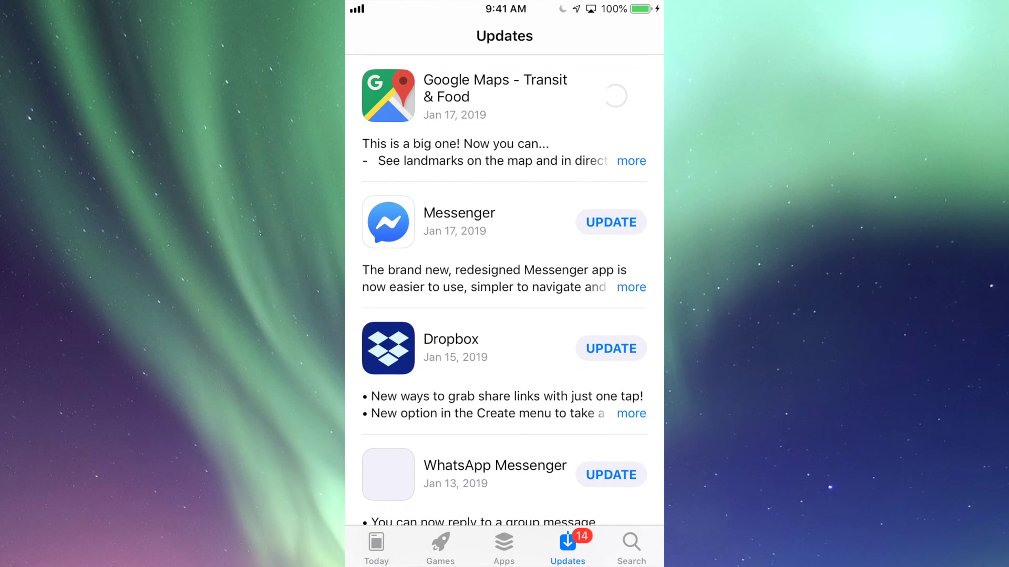
pyautogui.click(611, 221)
# Start updates for Dropbox, WhatsApp Messenger, Yoosee and Groupon
pyautogui.scroll(-2, 504, 289)
pyautogui.click(611, 246)
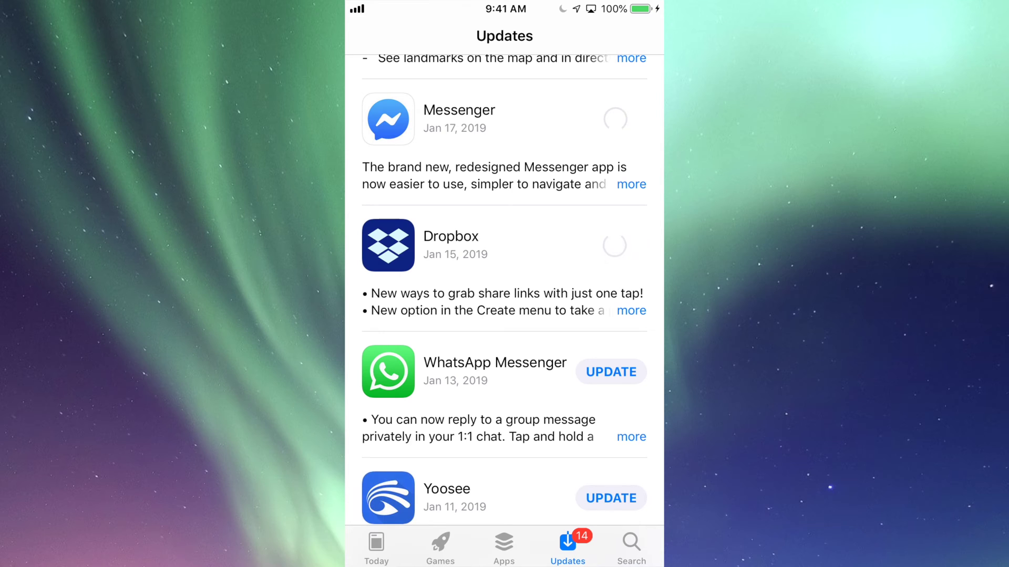
pyautogui.scroll(-3, 504, 289)
pyautogui.click(611, 201)
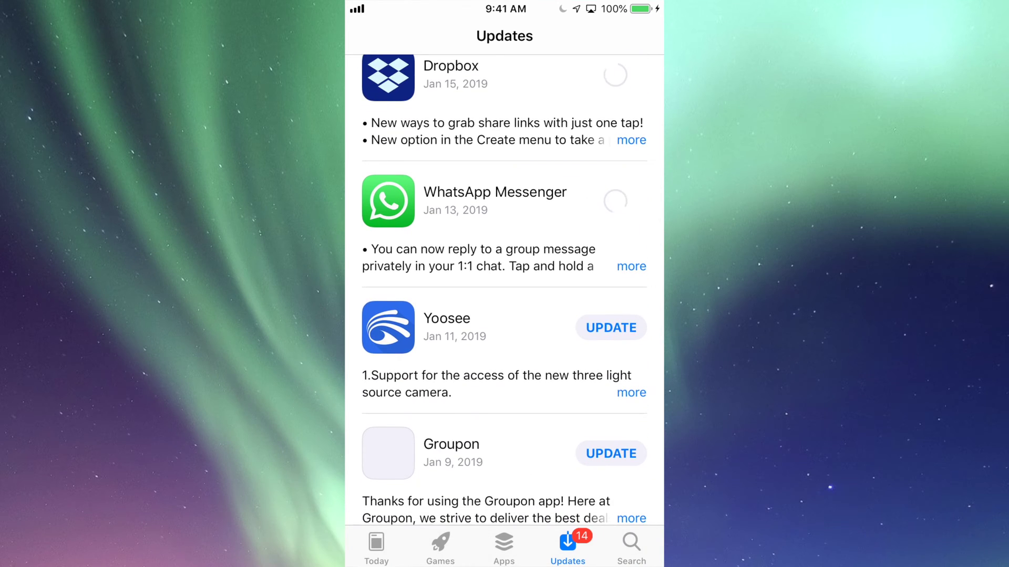
pyautogui.click(611, 327)
pyautogui.scroll(-3, 504, 289)
pyautogui.click(611, 253)
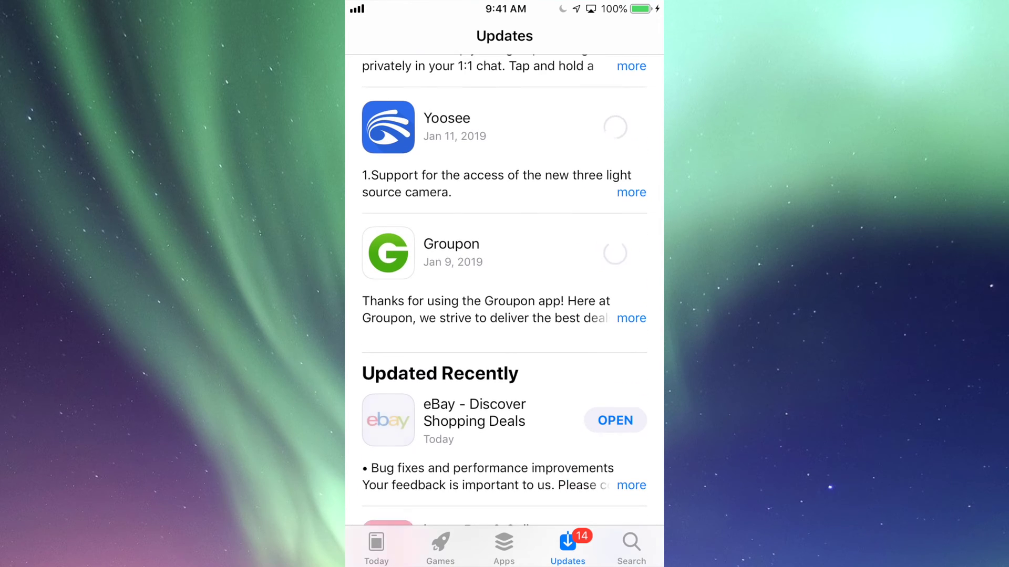
pyautogui.scroll(5, 504, 289)
pyautogui.scroll(5, 504, 289)
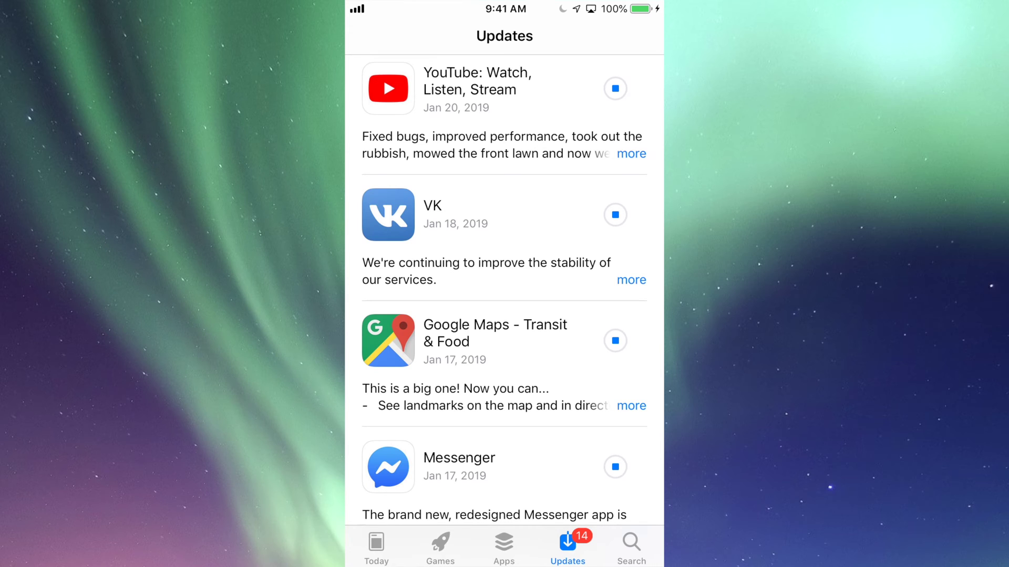
pyautogui.scroll(15, 504, 289)
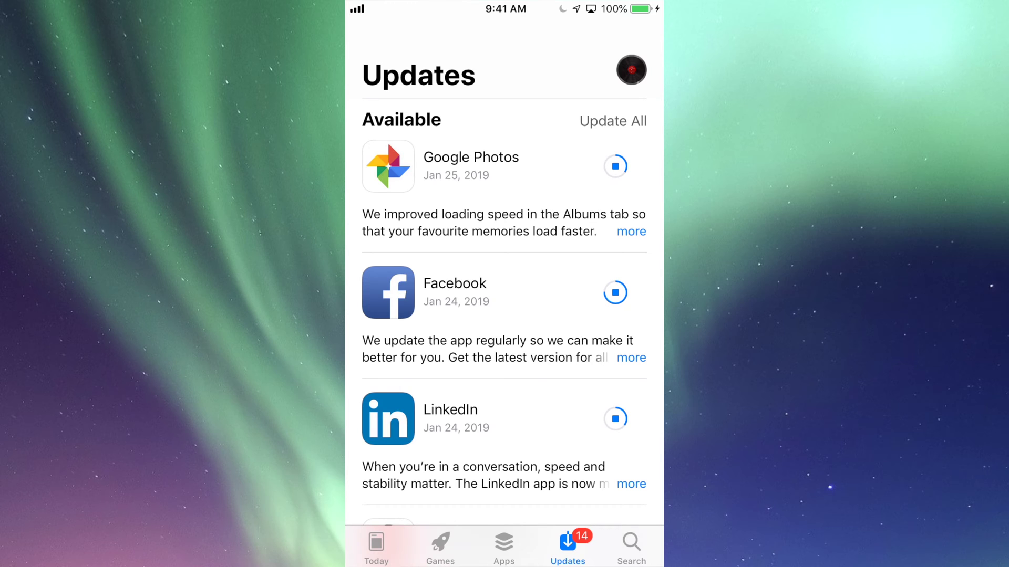
pyautogui.scroll(-4, 504, 289)
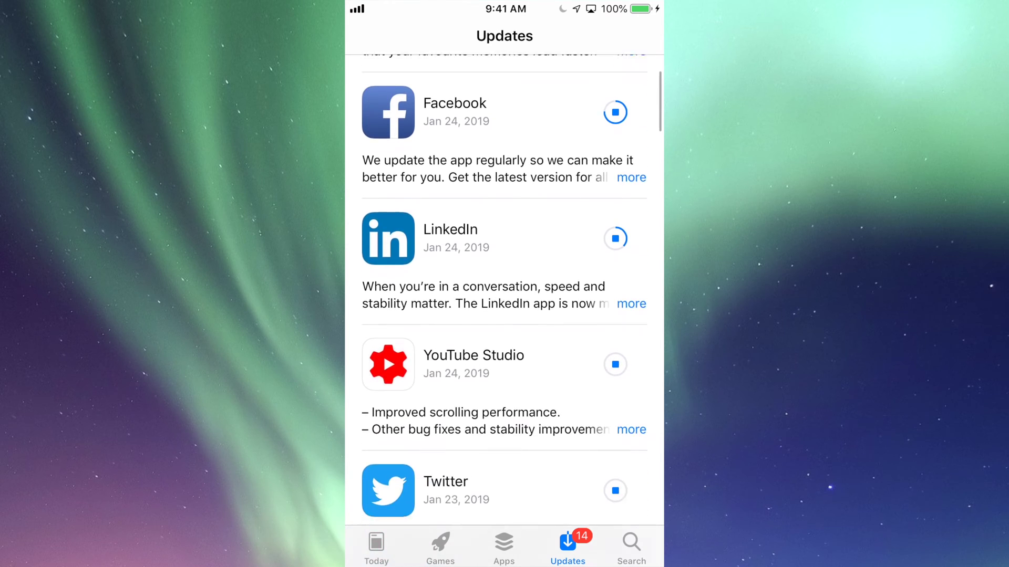
pyautogui.scroll(-3, 504, 289)
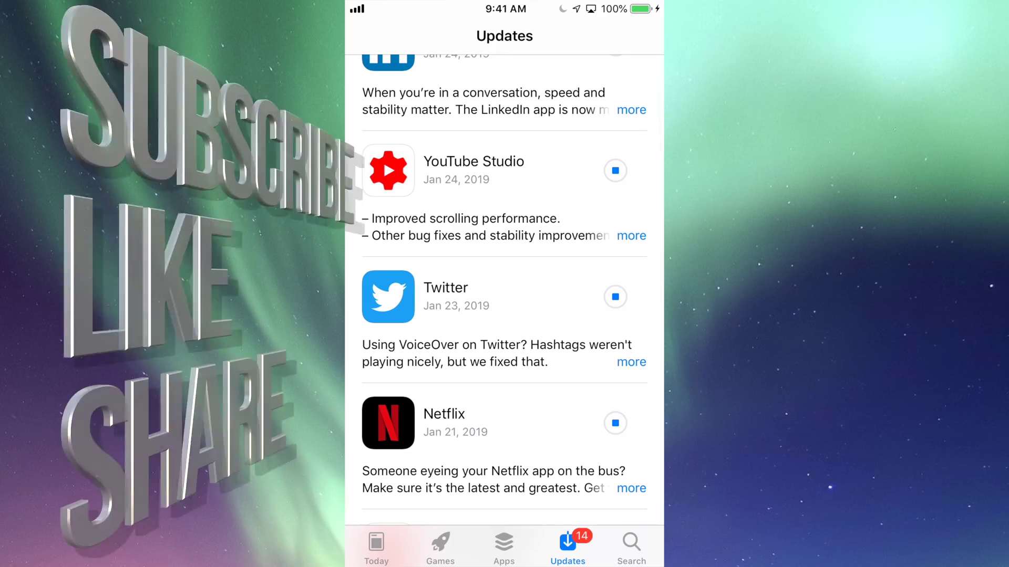
pyautogui.scroll(-3, 505, 289)
pyautogui.scroll(-2, 505, 289)
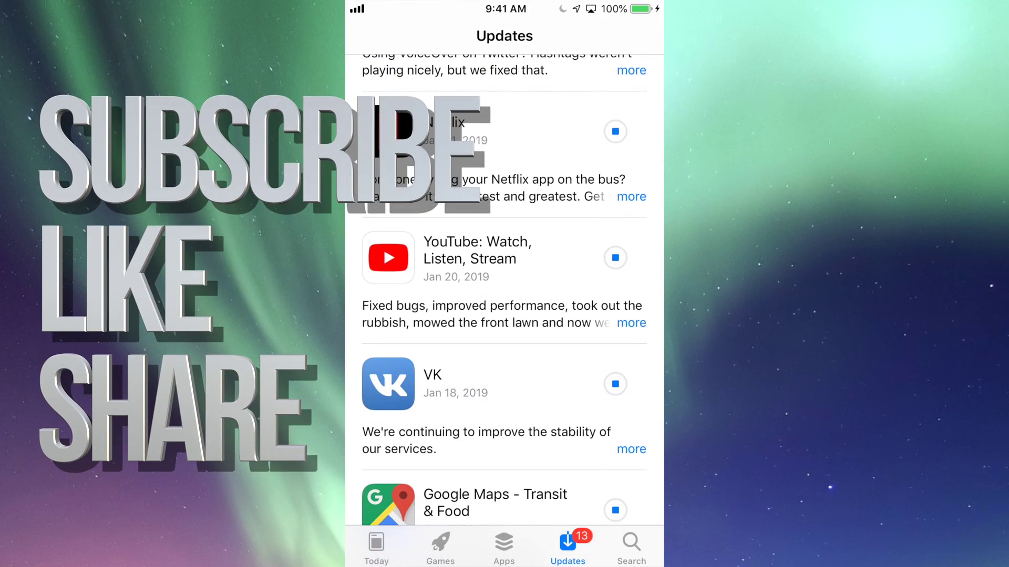
pyautogui.scroll(-3, 504, 289)
pyautogui.scroll(-4, 505, 289)
pyautogui.scroll(-4, 504, 289)
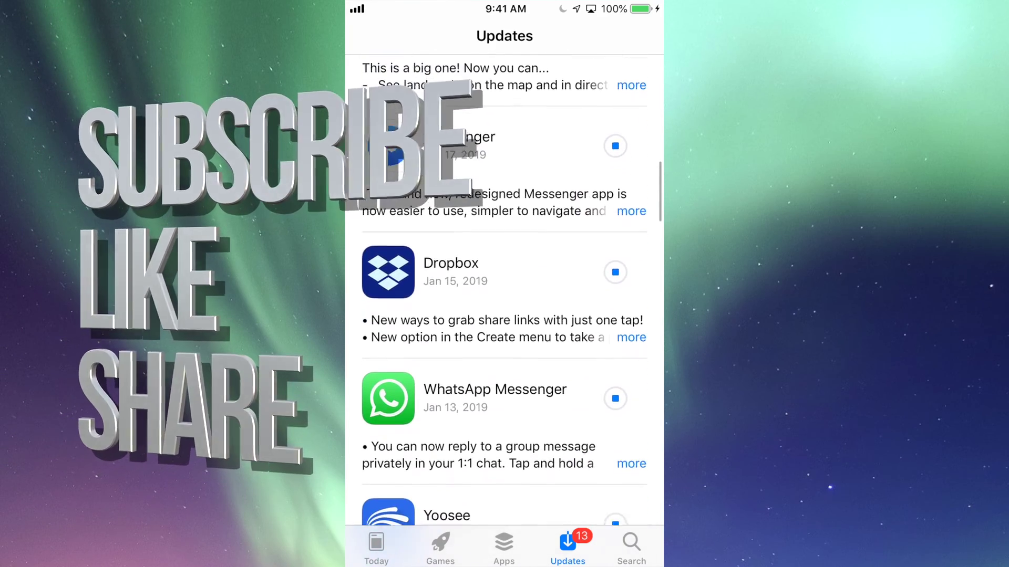